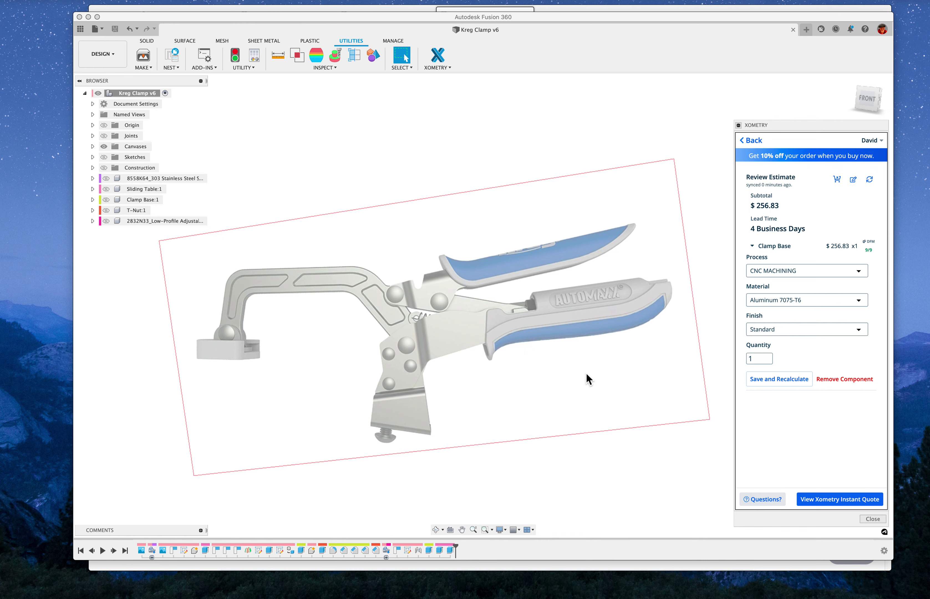
# - Switch to the web browser and review the product pages for the Kreg Automaxx clamp, Clamp Plate, 6" Bench Clamp and 3" Bench Clamp
pyautogui.click(403, 12)
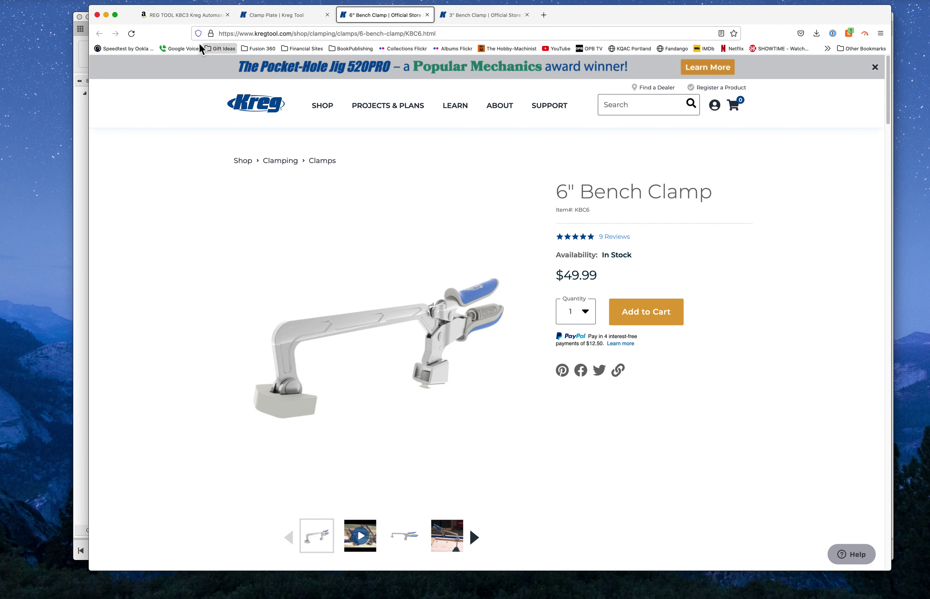
pyautogui.click(164, 19)
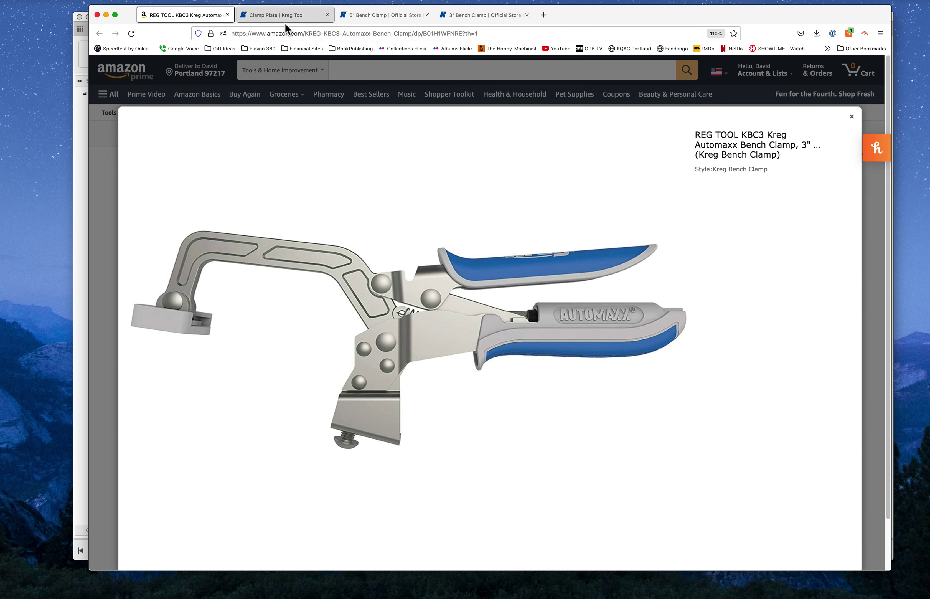
pyautogui.click(289, 15)
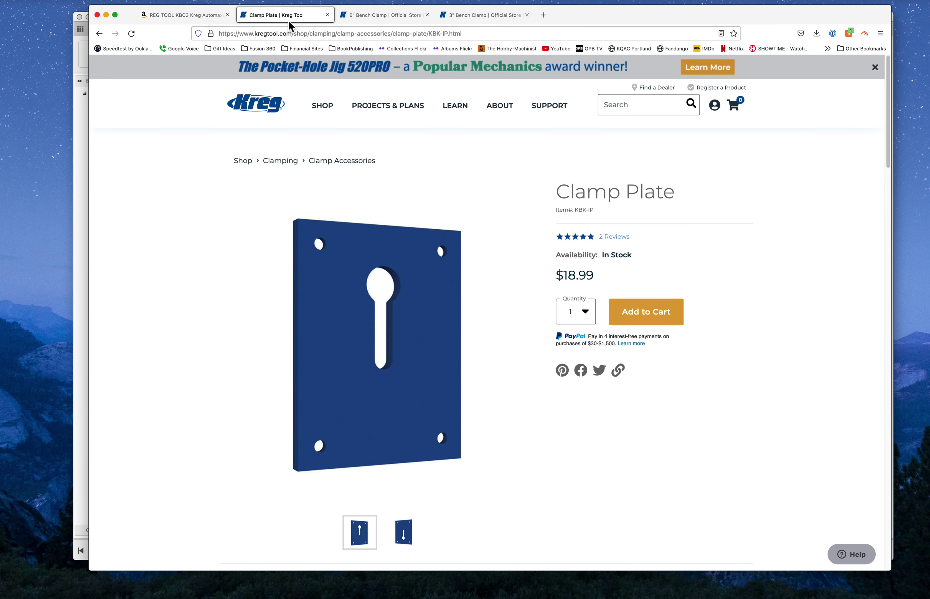
pyautogui.click(181, 15)
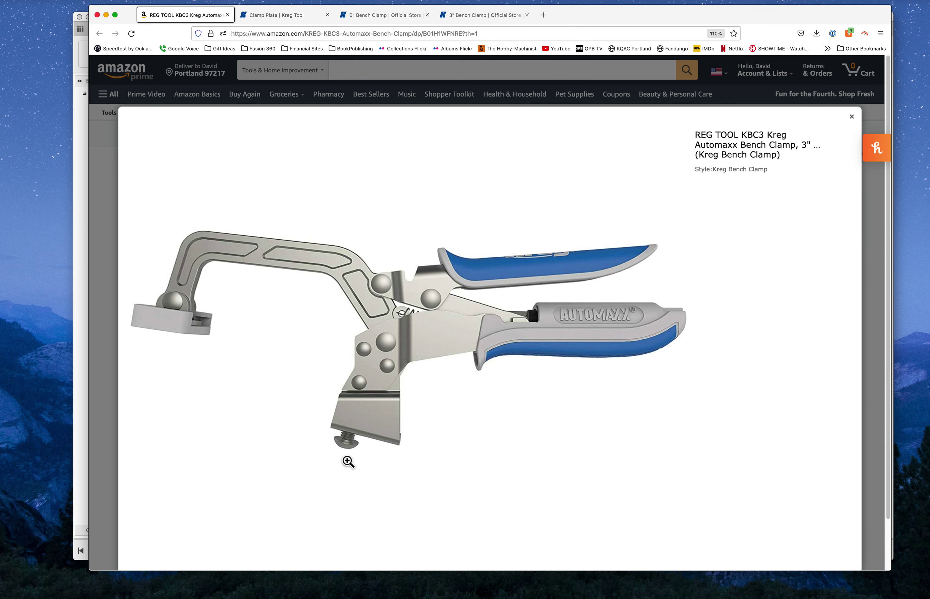
pyautogui.click(297, 16)
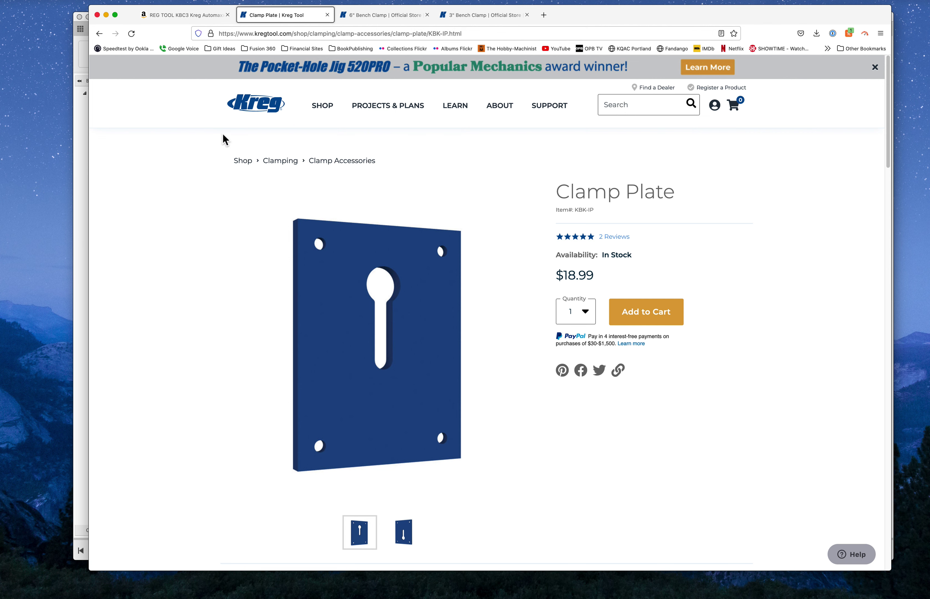
pyautogui.click(369, 15)
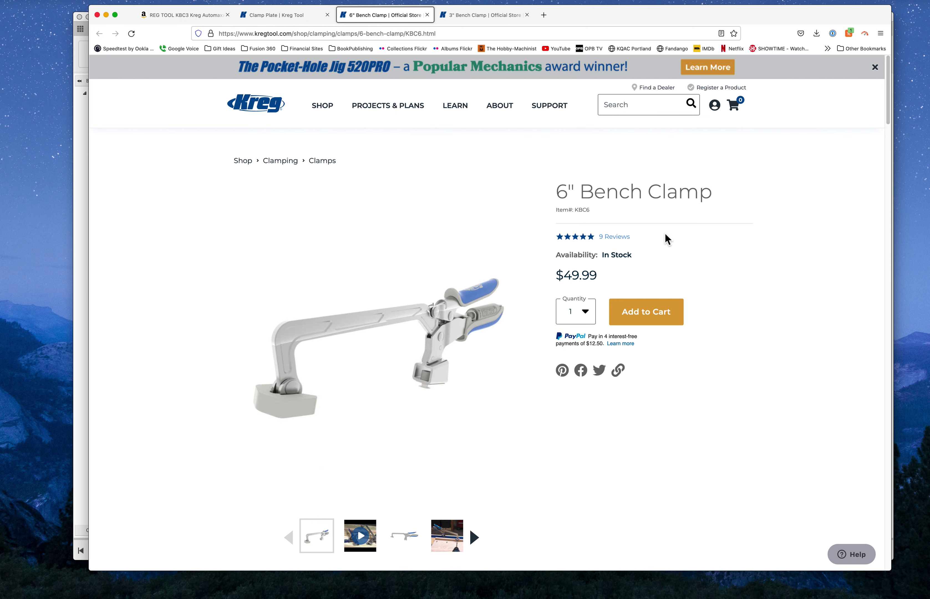
pyautogui.click(458, 20)
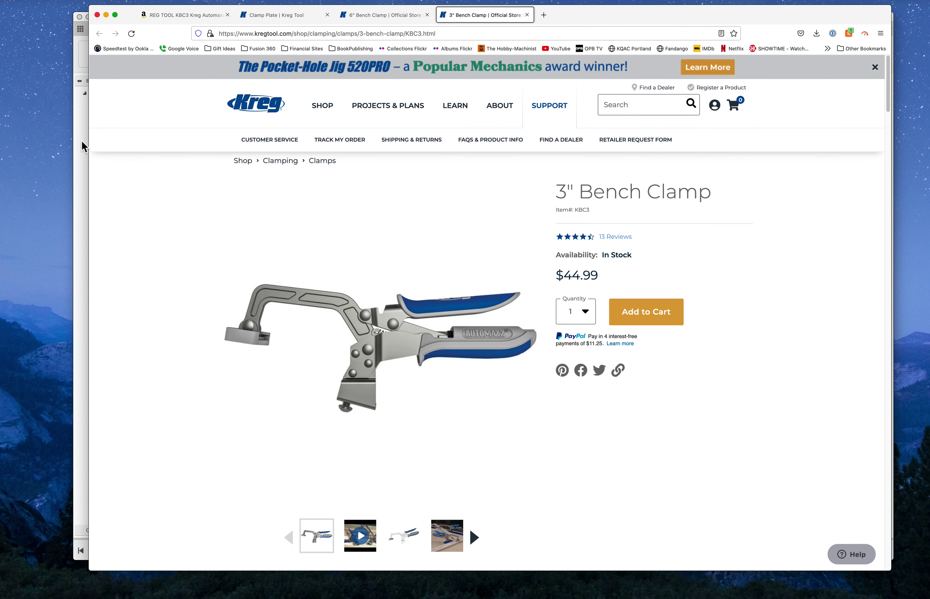
# - Switch back to Fusion 360 and make the Sliding Table component visible under the clamp image
pyautogui.click(84, 155)
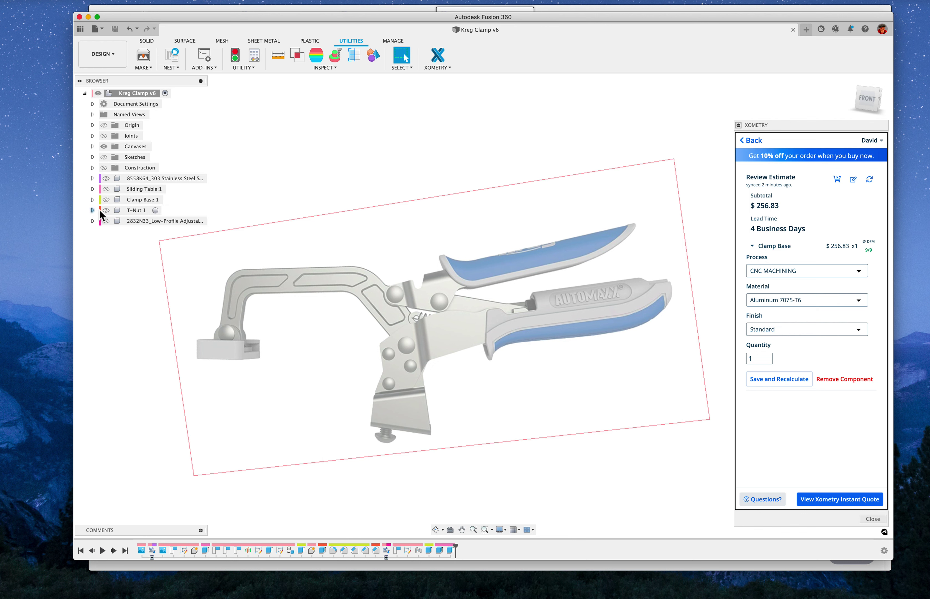
pyautogui.click(107, 181)
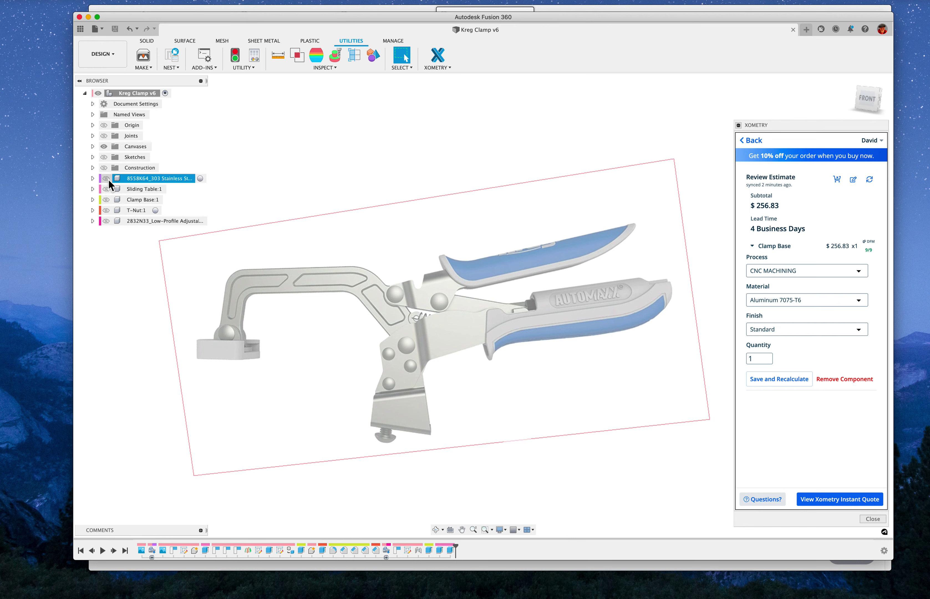
pyautogui.click(107, 187)
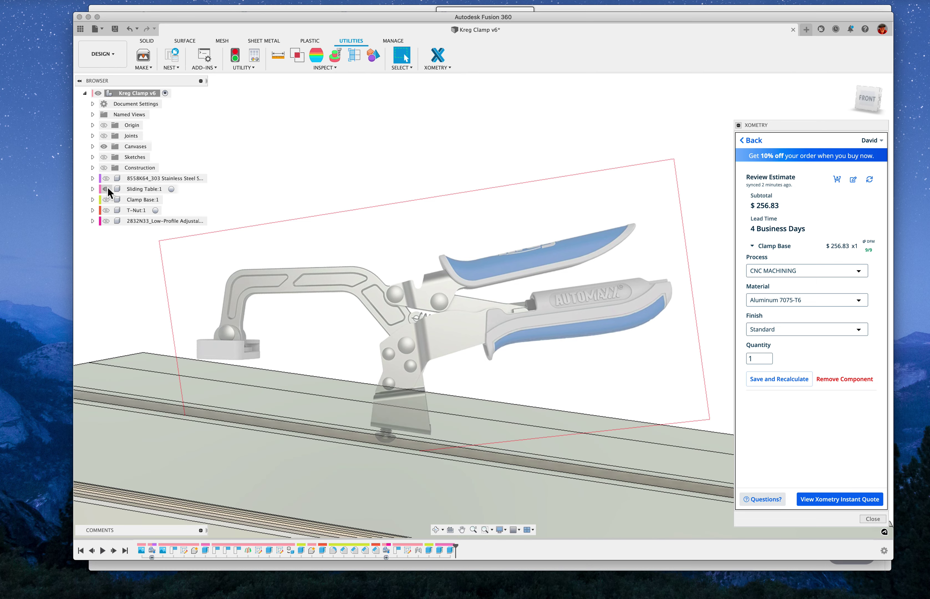
# - Examine the sliding table's end profile, T-slot and upper surface relative to the clamp image
pyautogui.scroll(-5, 326, 311)
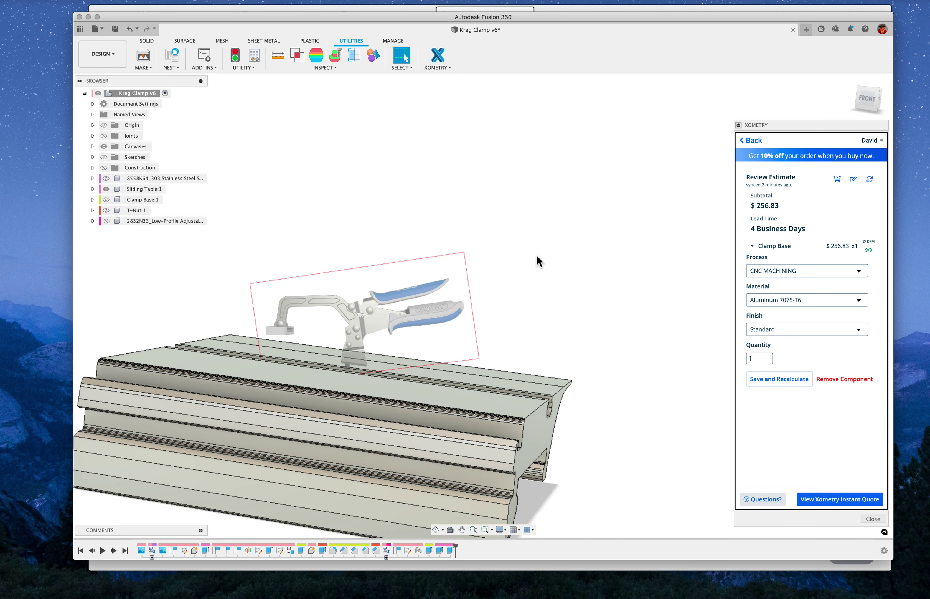
pyautogui.keyDown('shift'); pyautogui.hscroll(3, 537, 256); pyautogui.keyUp('shift')
pyautogui.keyDown('shift'); pyautogui.hscroll(4, 537, 256); pyautogui.keyUp('shift')
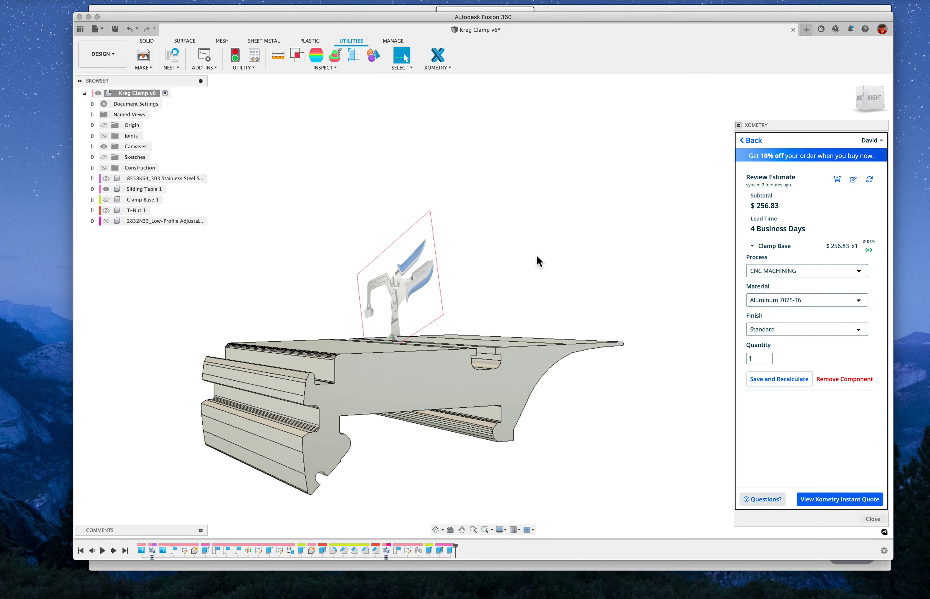
pyautogui.keyDown('shift'); pyautogui.hscroll(-6, 537, 256); pyautogui.keyUp('shift')
pyautogui.keyDown('shift'); pyautogui.hscroll(-5, 537, 257); pyautogui.keyUp('shift')
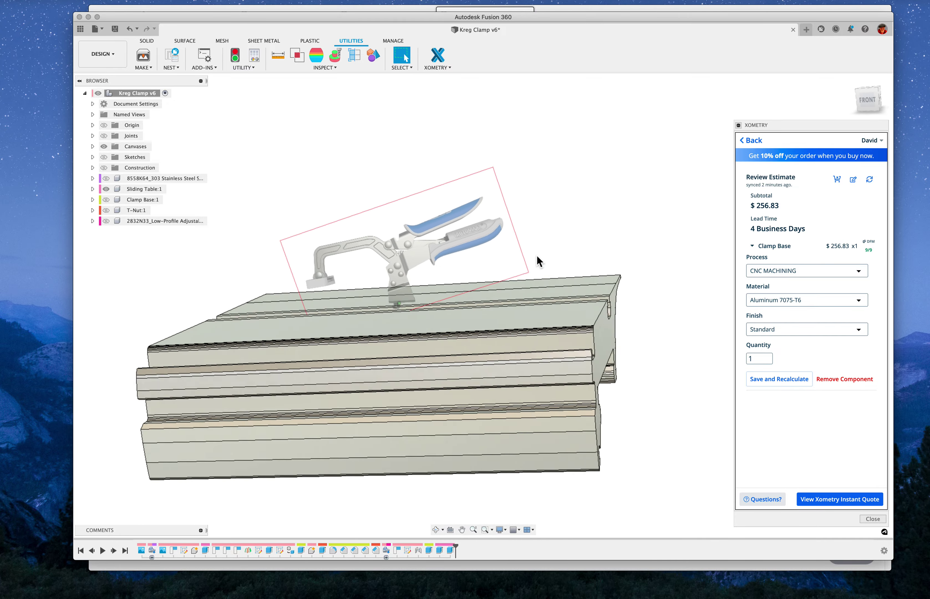
pyautogui.keyDown('shift'); pyautogui.scroll(-1, 537, 256); pyautogui.keyUp('shift')
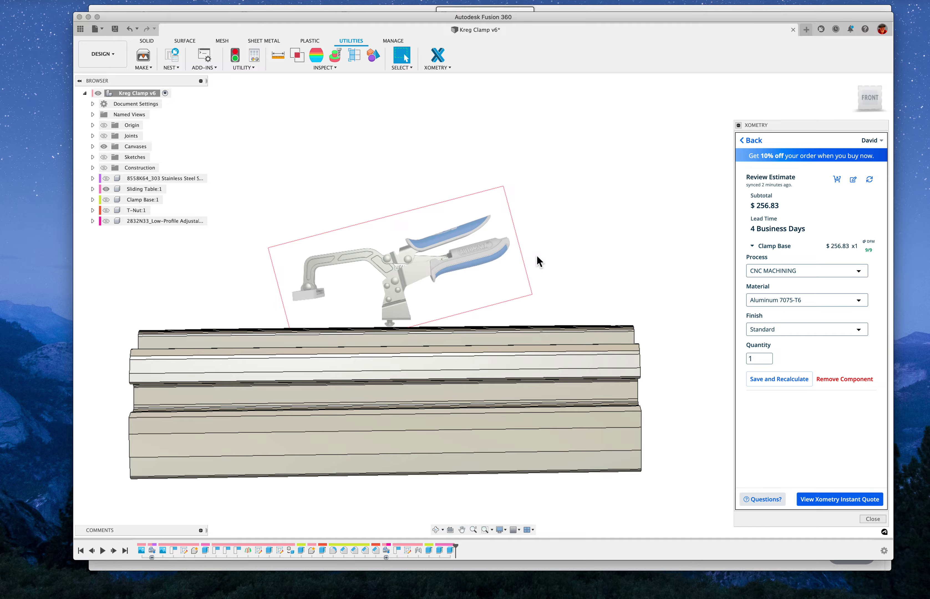
pyautogui.keyDown('shift'); pyautogui.scroll(6, 536, 255); pyautogui.keyUp('shift')
pyautogui.keyDown('shift'); pyautogui.hscroll(8, 536, 256); pyautogui.keyUp('shift')
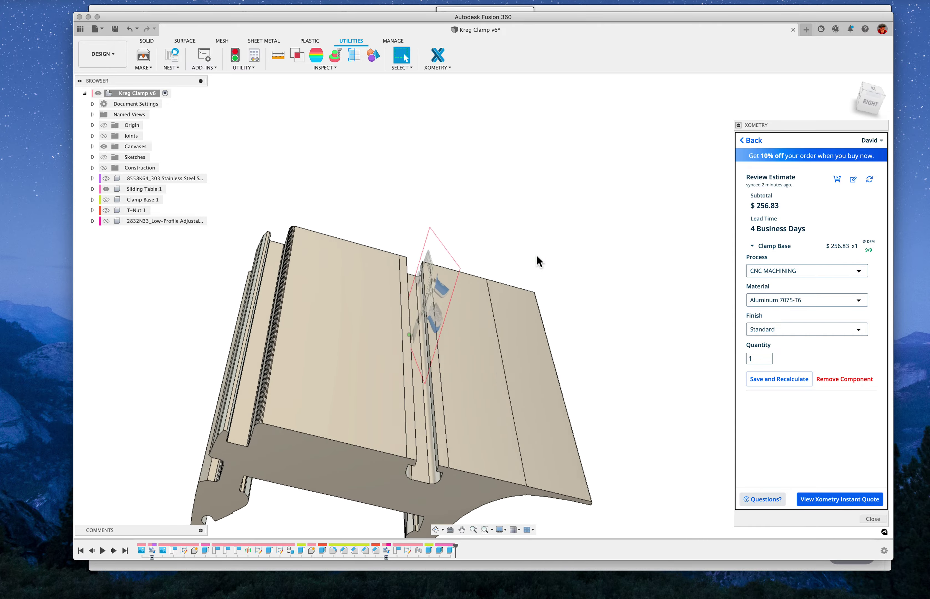
pyautogui.keyDown('shift'); pyautogui.scroll(-5, 536, 256); pyautogui.keyUp('shift')
pyautogui.keyDown('shift'); pyautogui.hscroll(-10, 536, 255); pyautogui.keyUp('shift')
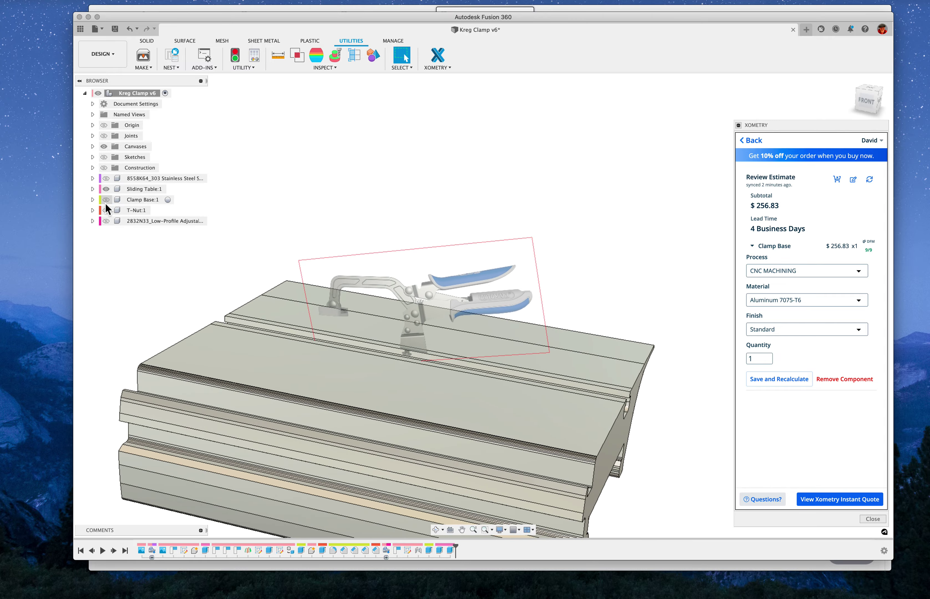
# - Show the Clamp Base component and examine how its underside tongue fits the sliding table's slot
pyautogui.click(106, 199)
pyautogui.keyDown('shift'); pyautogui.scroll(2, 337, 320); pyautogui.keyUp('shift')
pyautogui.keyDown('shift'); pyautogui.hscroll(10, 425, 387); pyautogui.keyUp('shift')
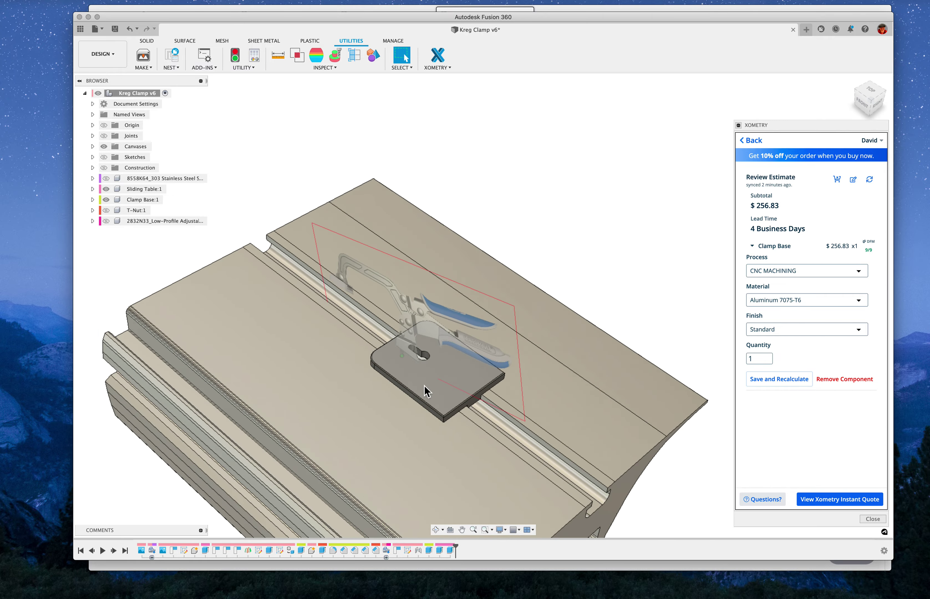
pyautogui.keyDown('shift'); pyautogui.scroll(-10, 426, 385); pyautogui.keyUp('shift')
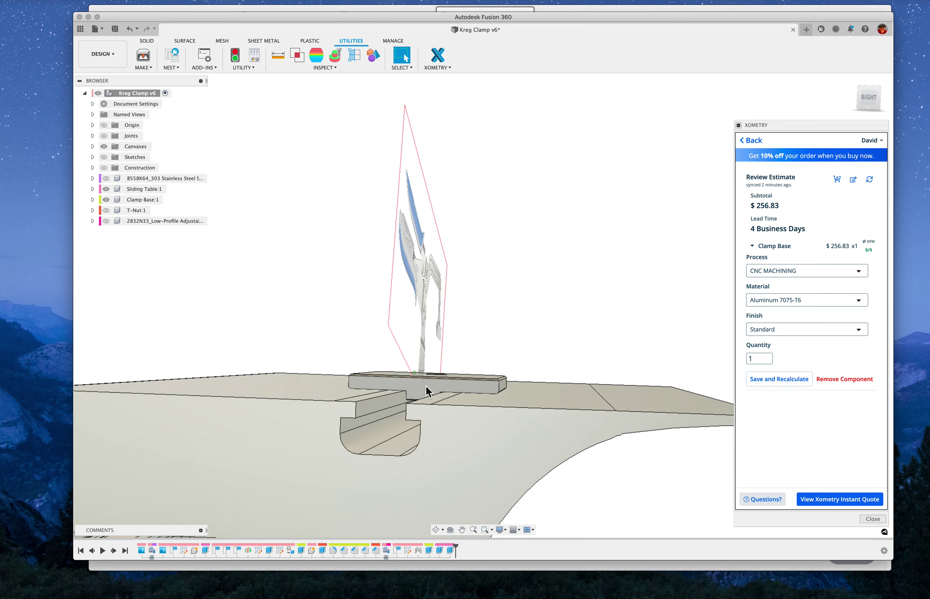
pyautogui.keyDown('shift'); pyautogui.scroll(10, 416, 416); pyautogui.keyUp('shift')
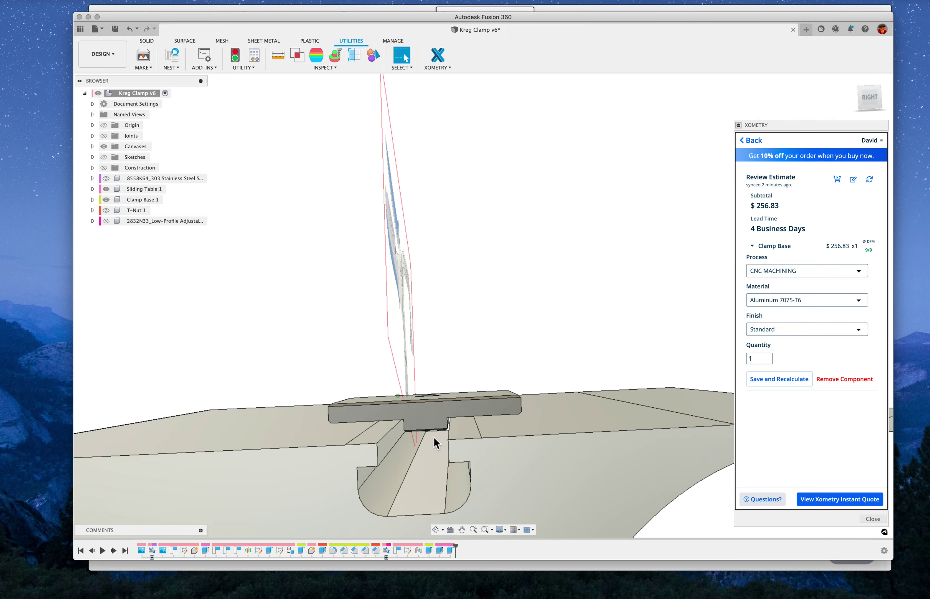
pyautogui.keyDown('shift'); pyautogui.scroll(10, 461, 464); pyautogui.keyUp('shift')
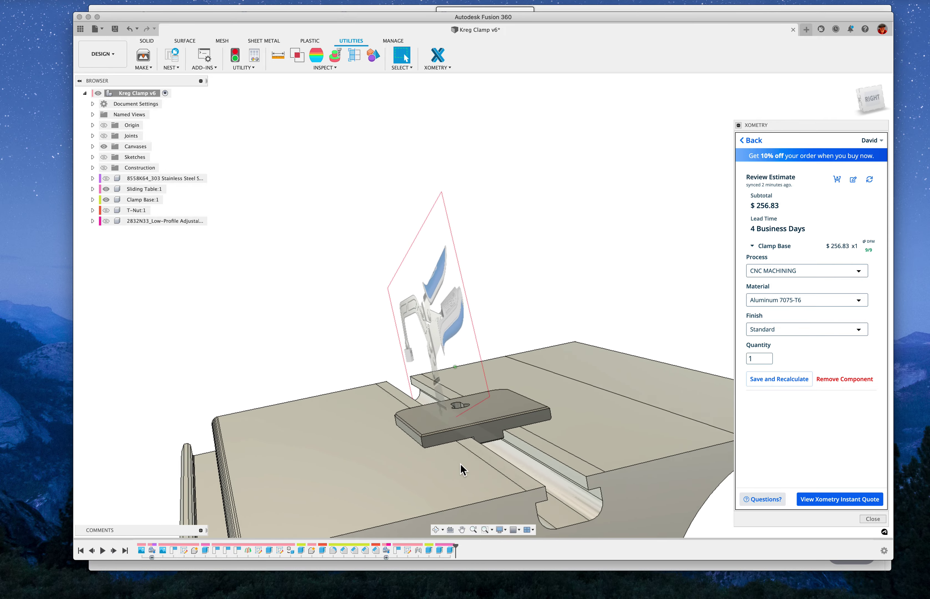
# - Examine the keyhole slot in the Clamp Base and its alignment with the foot of the clamp image
pyautogui.keyDown('shift'); pyautogui.hscroll(10, 461, 464); pyautogui.keyUp('shift')
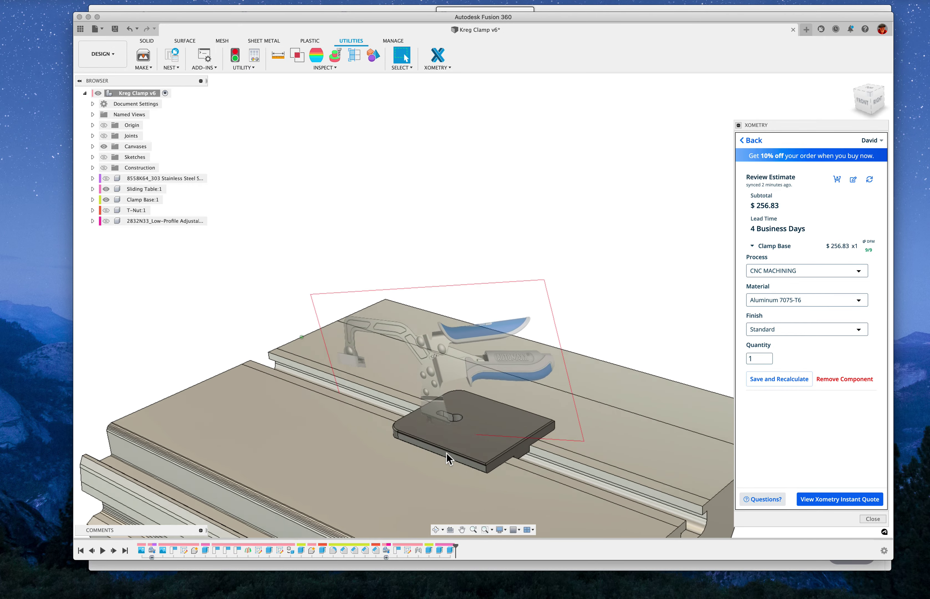
pyautogui.scroll(3, 476, 426)
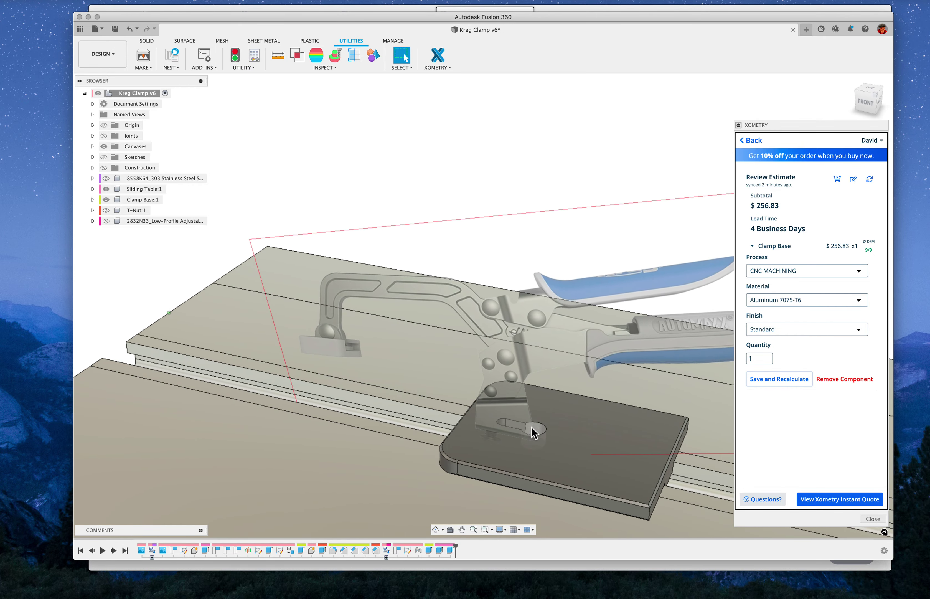
pyautogui.scroll(-2, 453, 424)
pyautogui.keyDown('shift'); pyautogui.hscroll(10, 462, 415); pyautogui.keyUp('shift')
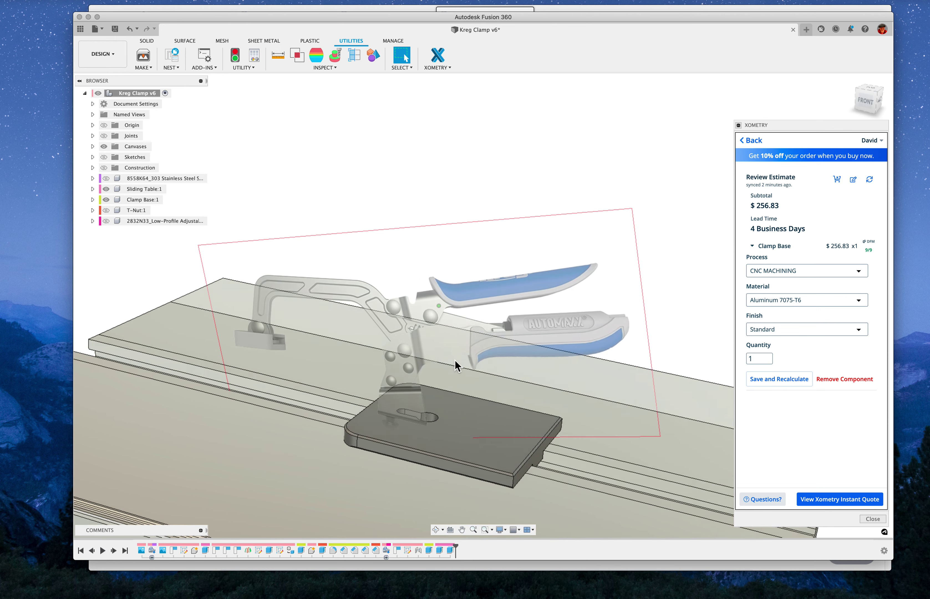
pyautogui.keyDown('shift'); pyautogui.hscroll(3, 443, 426); pyautogui.keyUp('shift')
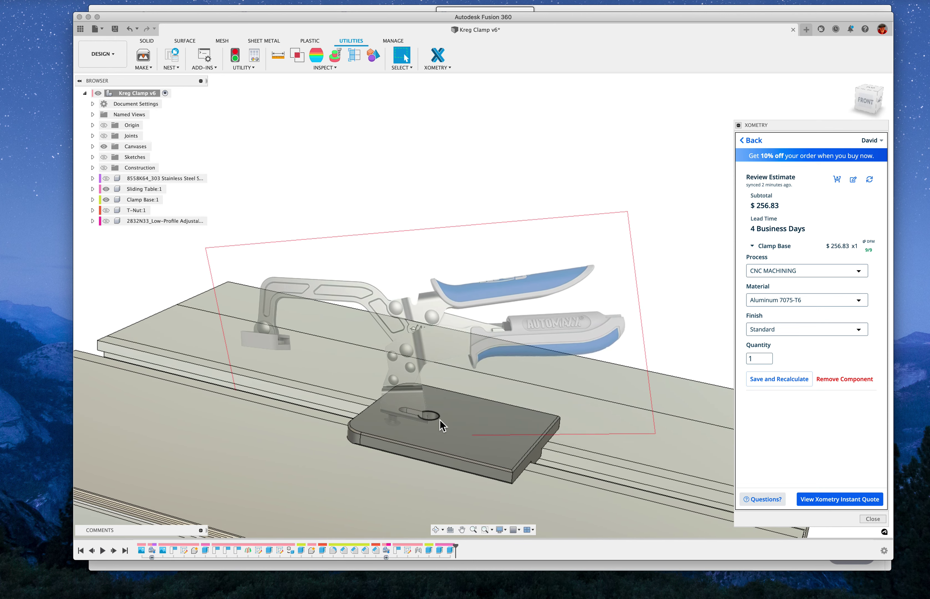
pyautogui.keyDown('shift'); pyautogui.hscroll(8, 443, 425); pyautogui.keyUp('shift')
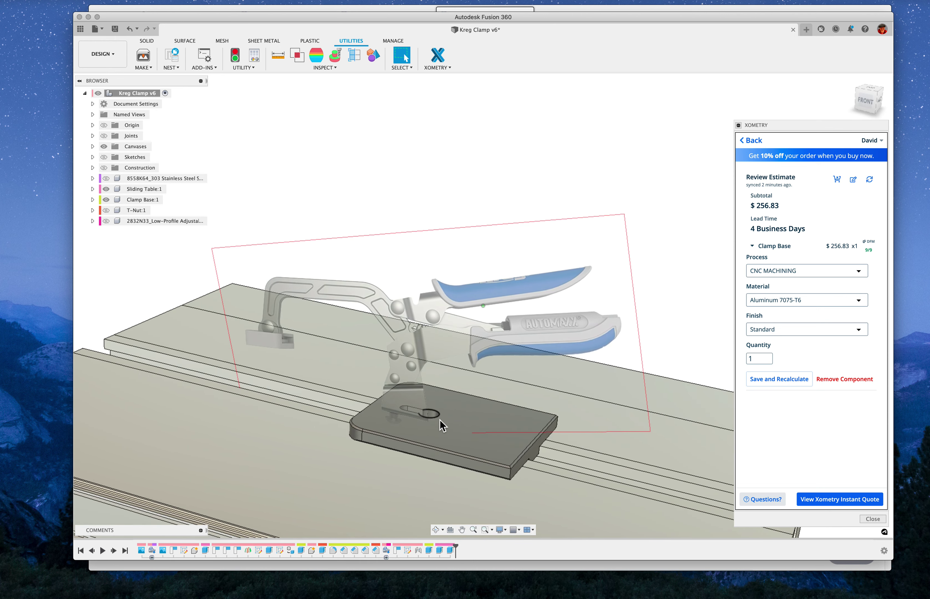
pyautogui.keyDown('shift'); pyautogui.hscroll(3, 440, 424); pyautogui.keyUp('shift')
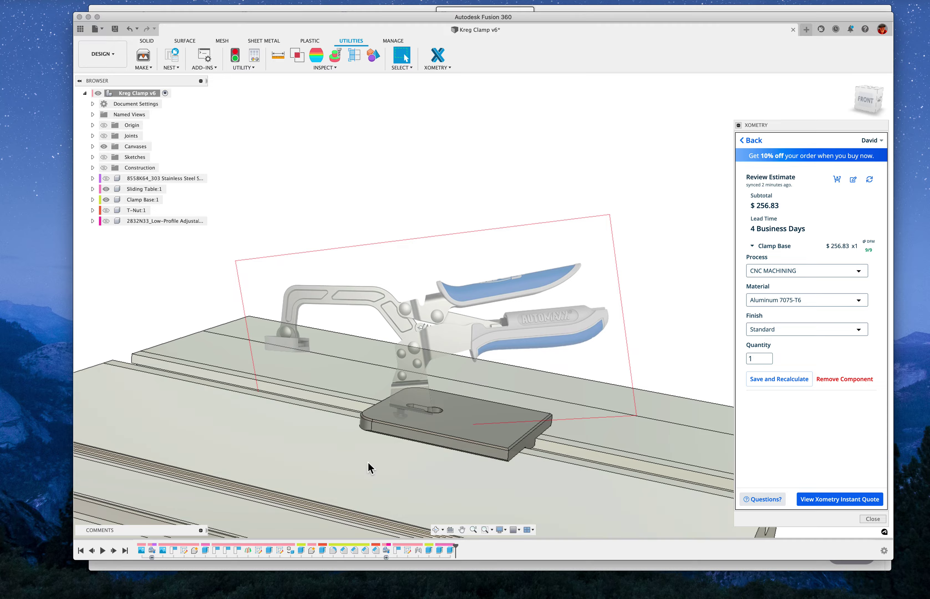
pyautogui.scroll(1, 353, 390)
pyautogui.keyDown('shift'); pyautogui.scroll(-2, 430, 415); pyautogui.keyUp('shift')
pyautogui.keyDown('shift'); pyautogui.scroll(5, 430, 415); pyautogui.keyUp('shift')
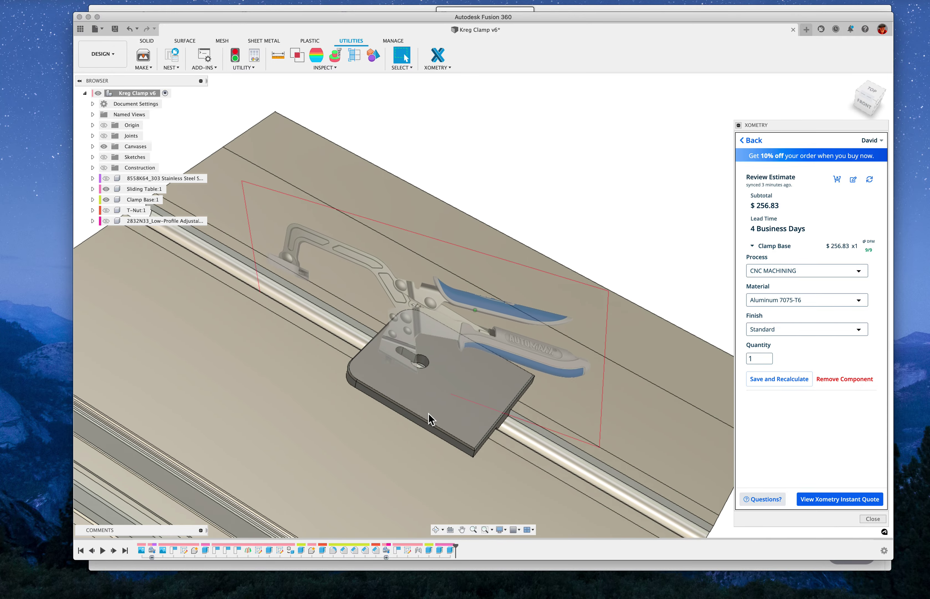
# - Inspect the Clamp Base over the sliding table's T-slot from the front corner and the table's end
pyautogui.keyDown('shift'); pyautogui.scroll(-6, 429, 414); pyautogui.keyUp('shift')
pyautogui.keyDown('shift'); pyautogui.hscroll(8, 428, 413); pyautogui.keyUp('shift')
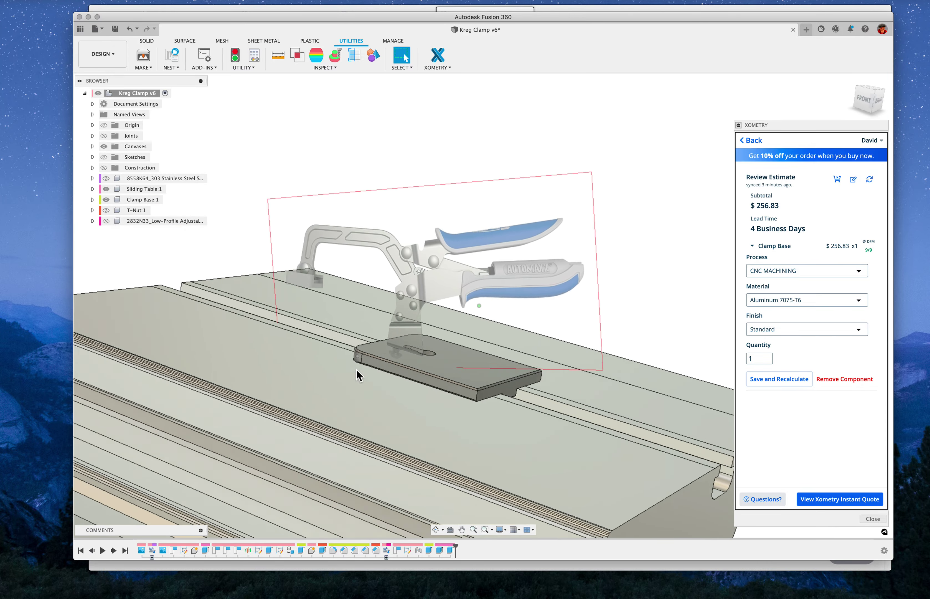
pyautogui.keyDown('shift'); pyautogui.hscroll(3, 354, 368); pyautogui.keyUp('shift')
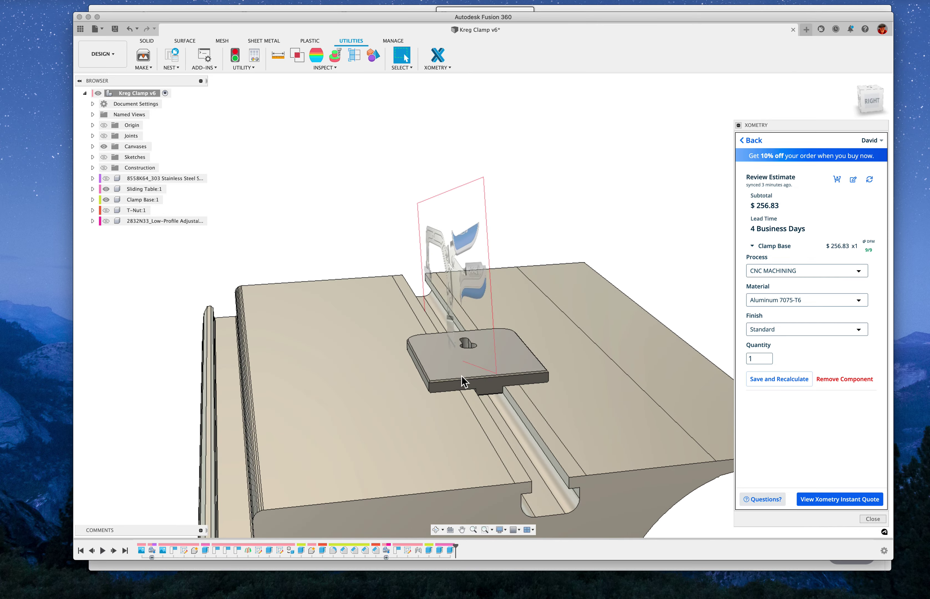
pyautogui.keyDown('shift'); pyautogui.scroll(-6, 480, 427); pyautogui.keyUp('shift')
pyautogui.keyDown('shift'); pyautogui.scroll(10, 480, 426); pyautogui.keyUp('shift')
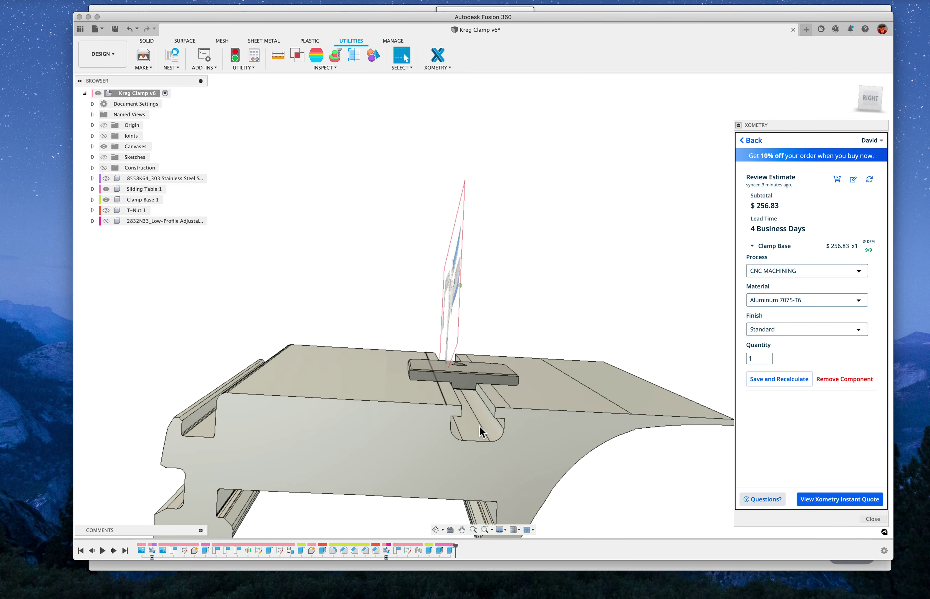
pyautogui.keyDown('shift'); pyautogui.hscroll(2, 239, 348); pyautogui.keyUp('shift')
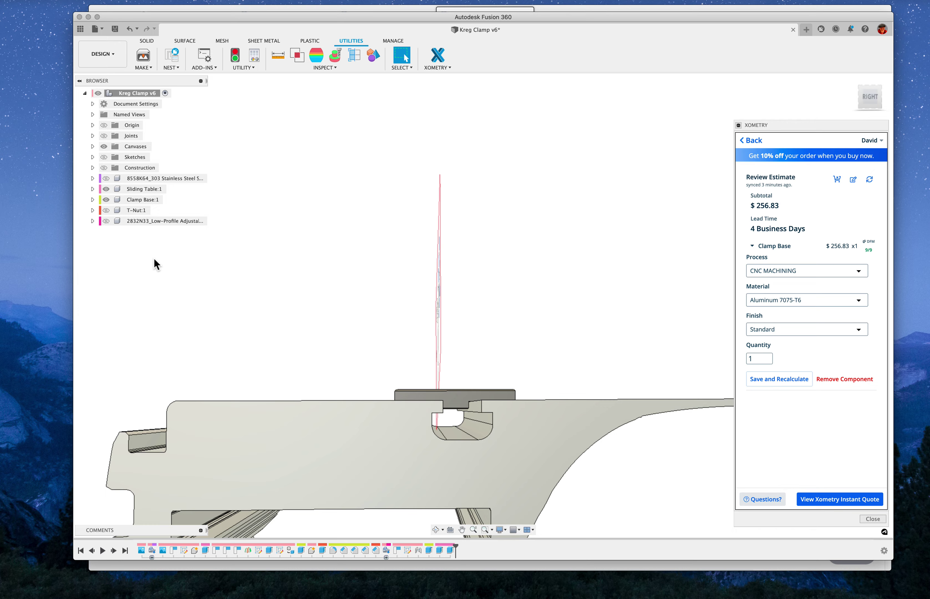
# - Show the T-Nut component and the 2832N33 low-profile adjustable handle on the Clamp Base
pyautogui.click(106, 210)
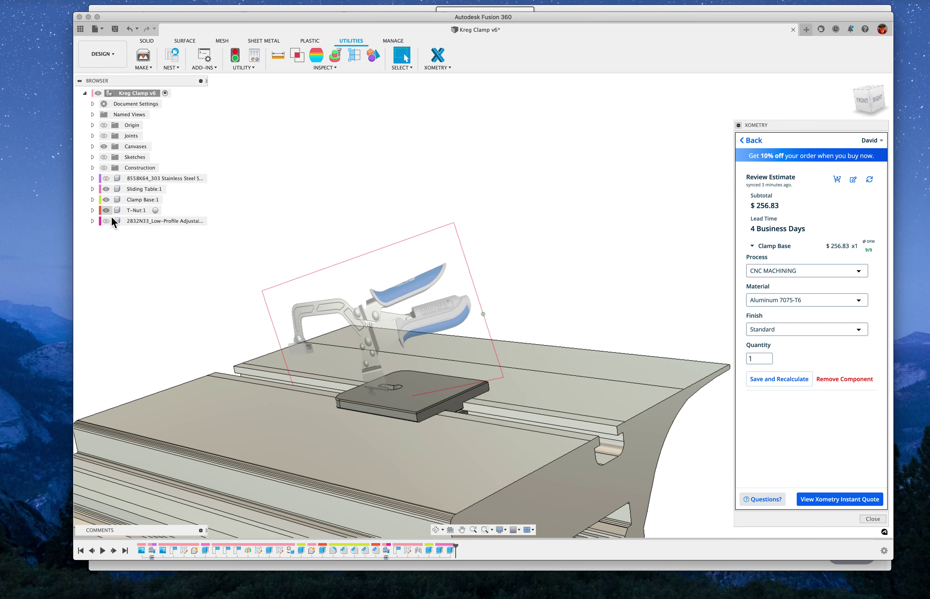
pyautogui.click(110, 223)
pyautogui.click(106, 222)
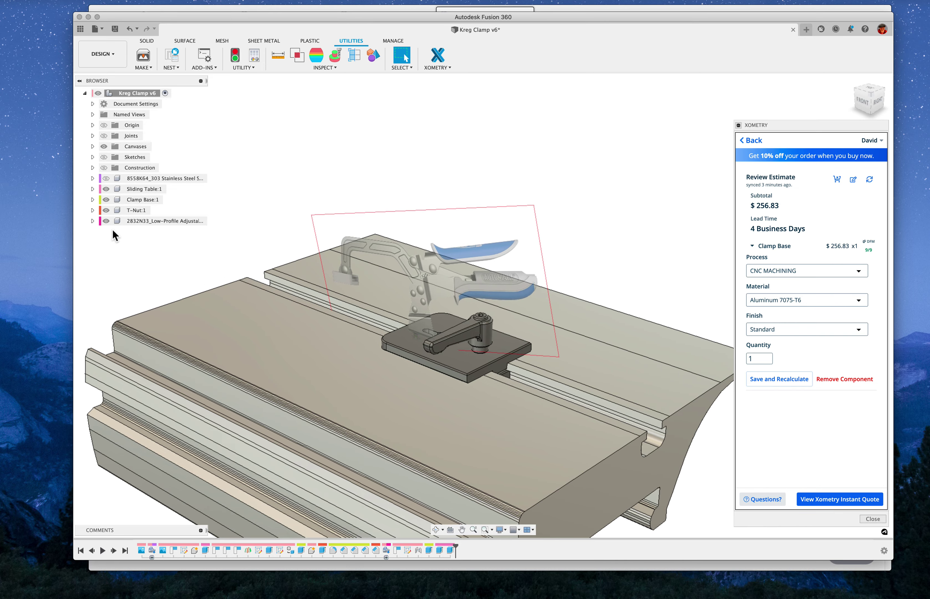
# - Hide the 2832N33 low-profile handle and toggle the visibility of the 8558K64 303 stainless steel component
pyautogui.click(106, 221)
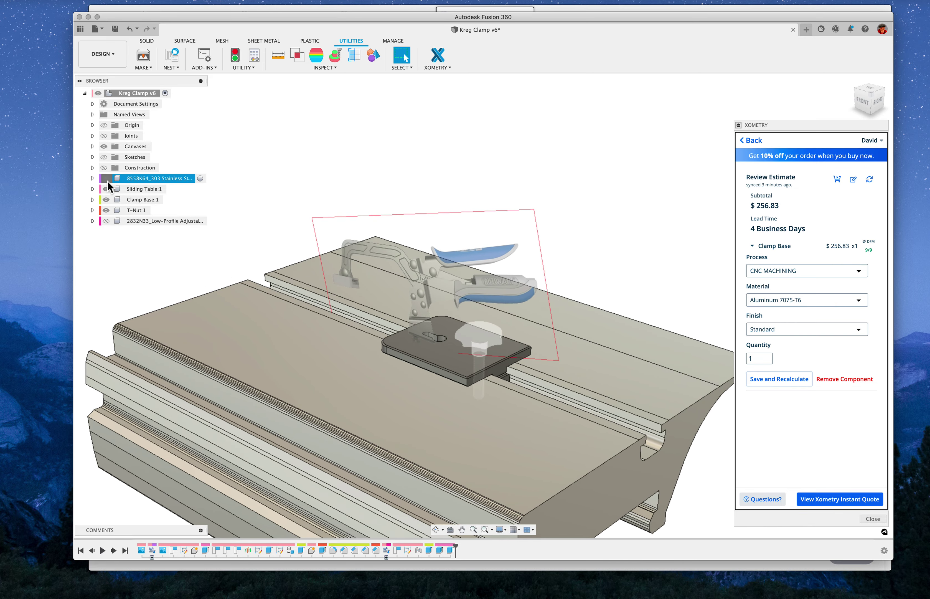
pyautogui.click(108, 181)
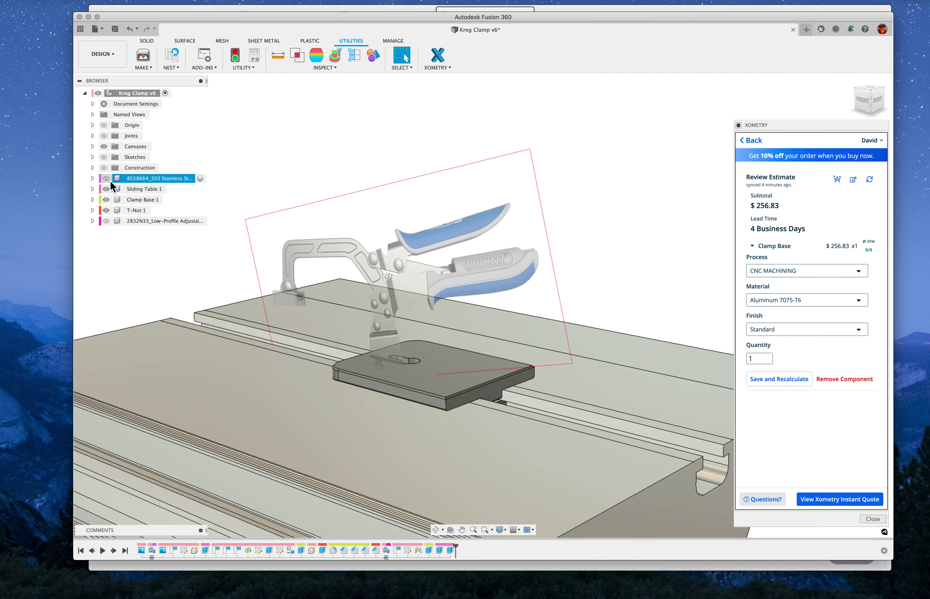
# - Show the 2832N33 low-profile adjustable handle on the Clamp Base again, keeping the 8558K64 303 stainless steel component hidden
pyautogui.click(108, 179)
pyautogui.click(106, 221)
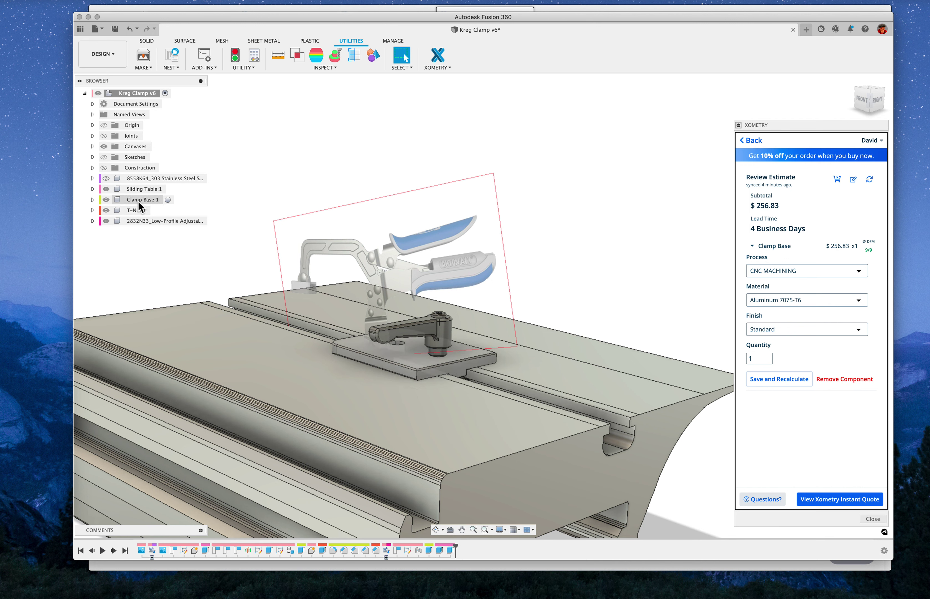
# - Isolate the Clamp Base by hiding the 2832N33 handle, the T-Nut and the Sliding Table, and inspect its underside
pyautogui.click(106, 221)
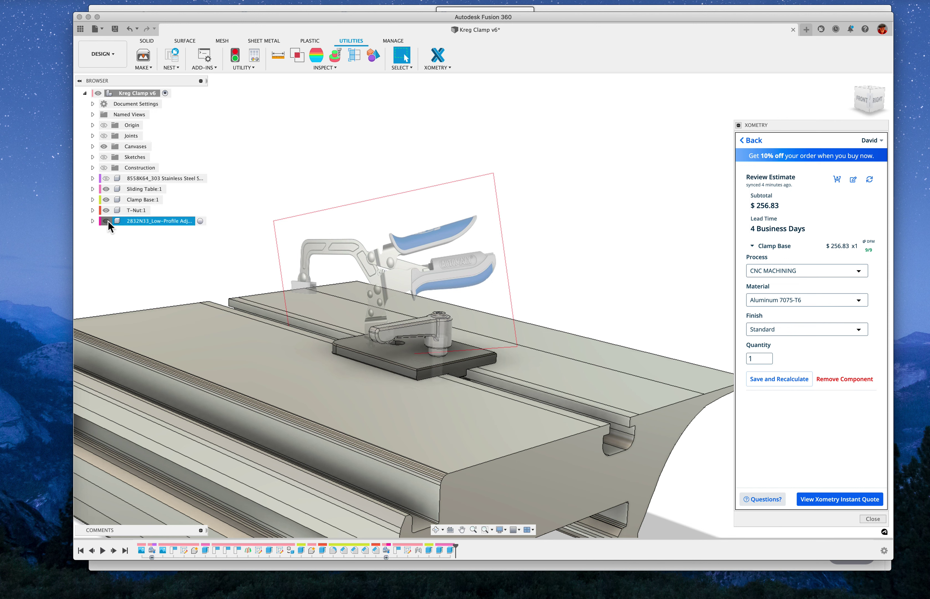
pyautogui.click(106, 212)
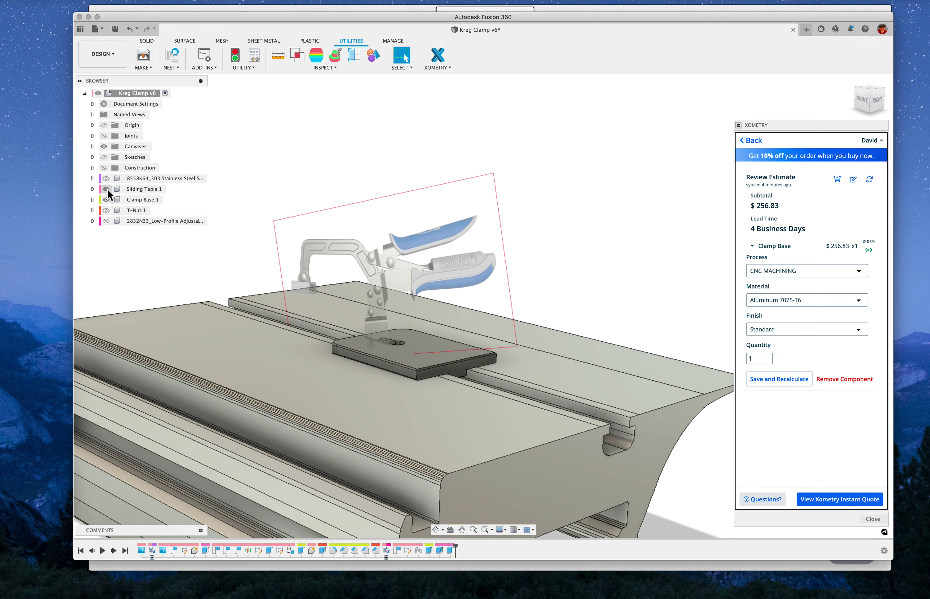
pyautogui.click(107, 189)
pyautogui.keyDown('shift'); pyautogui.hscroll(5, 637, 315); pyautogui.keyUp('shift')
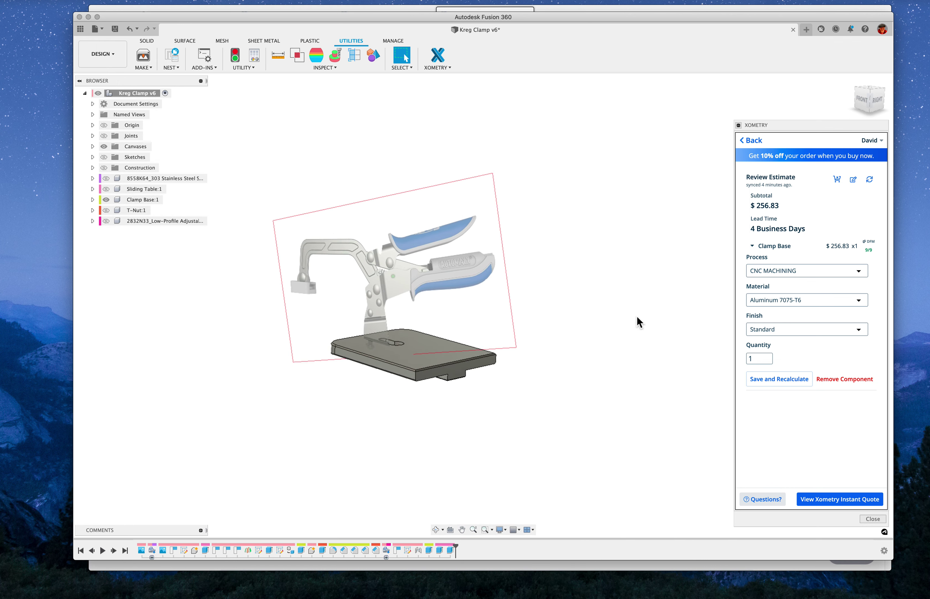
pyautogui.keyDown('shift'); pyautogui.scroll(-10, 636, 316); pyautogui.keyUp('shift')
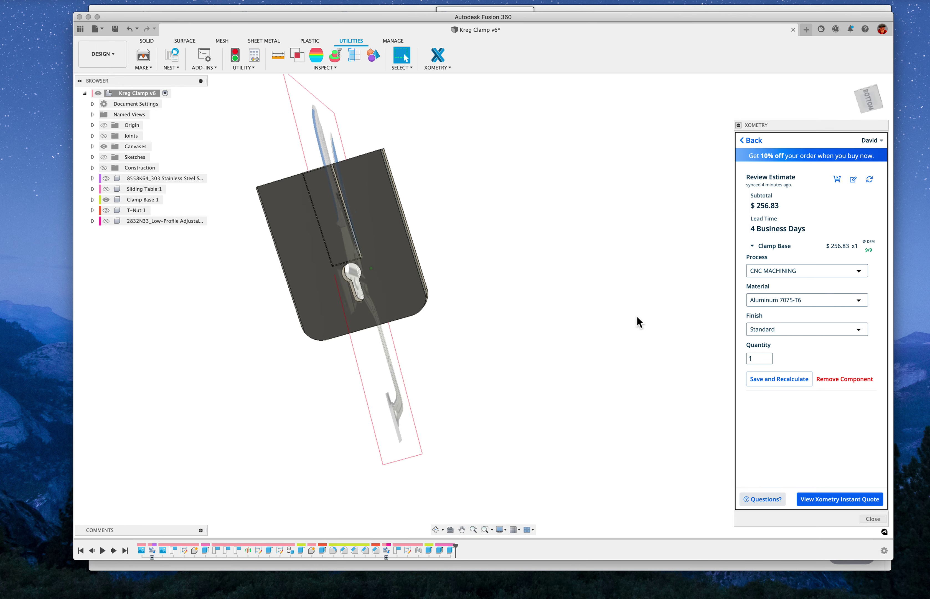
pyautogui.keyDown('shift'); pyautogui.scroll(10, 686, 302); pyautogui.keyUp('shift')
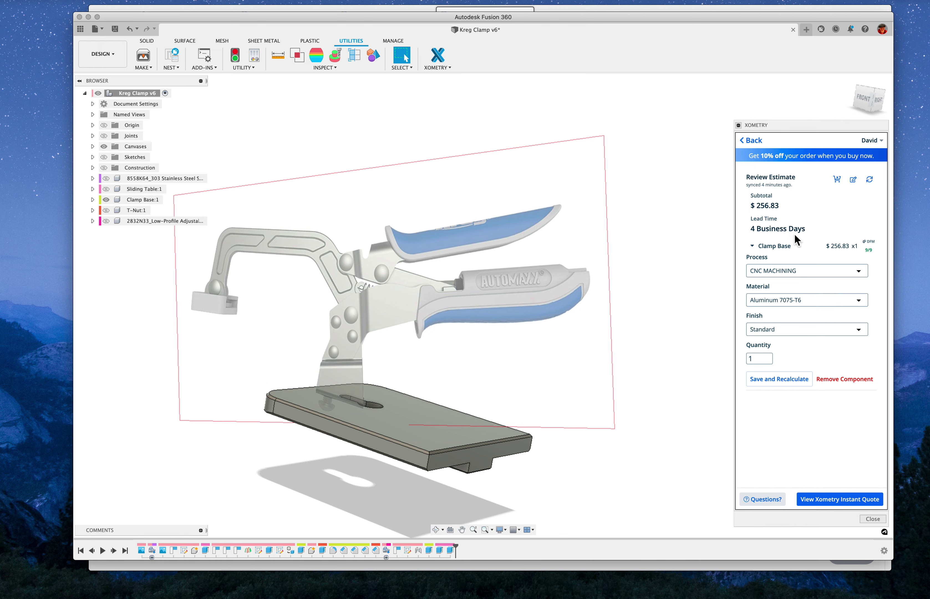
# - Set the Clamp Base quantity to 10 in the Xometry estimate and recalculate the price
pyautogui.click(758, 361)
pyautogui.write('0')
pyautogui.click(790, 380)
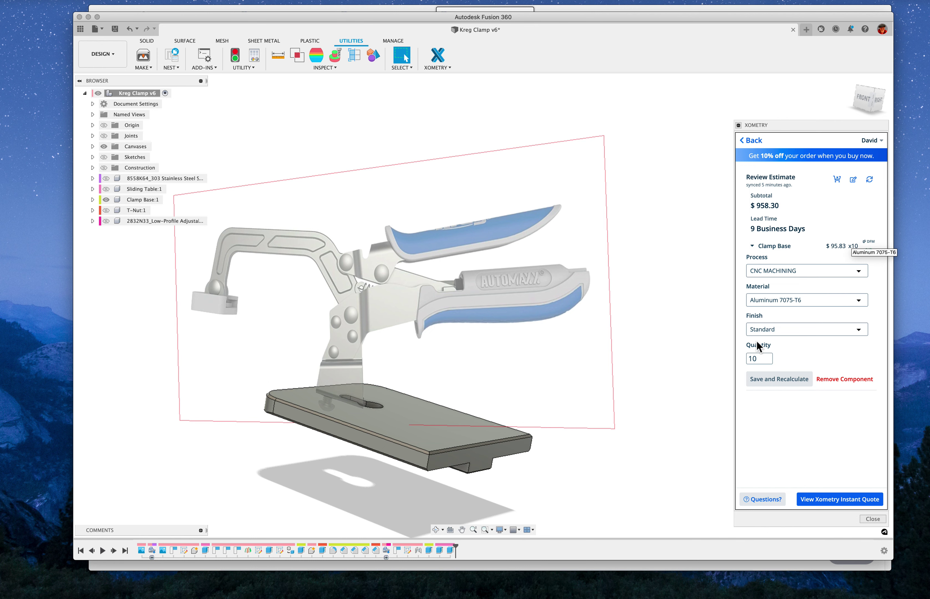
# - Raise the Clamp Base order quantity to 25 and recalculate the Xometry estimate
pyautogui.moveTo(760, 359); pyautogui.dragTo(740, 361)
pyautogui.write('25')
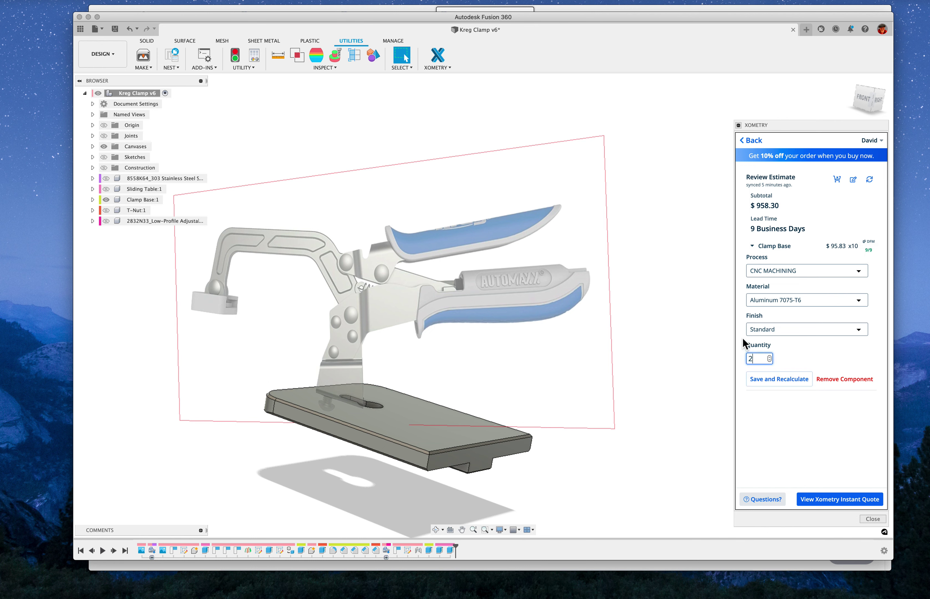
pyautogui.click(769, 380)
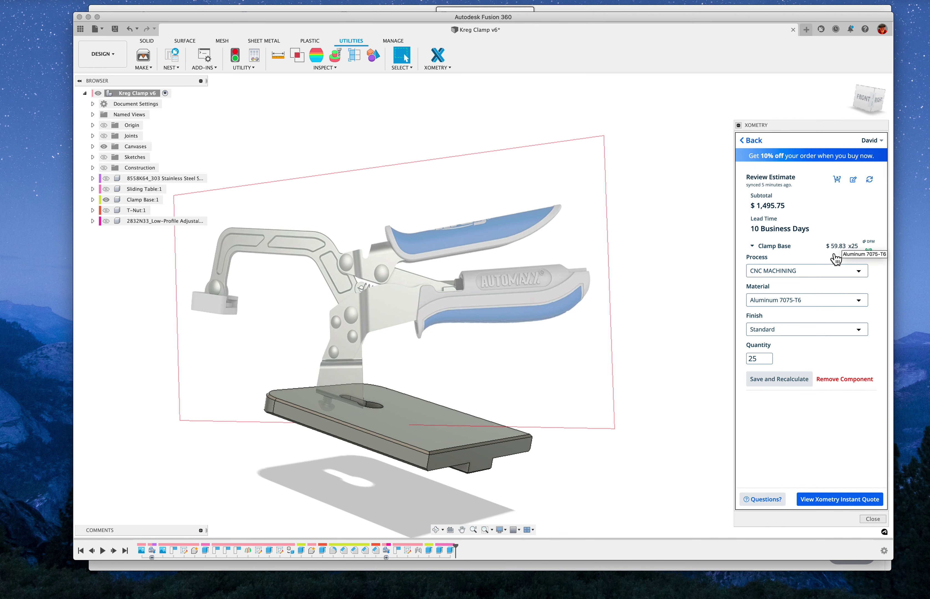
# - Change the Clamp Base finish to Gray Hardcoat Anodize and recalculate the Xometry estimate
pyautogui.click(834, 332)
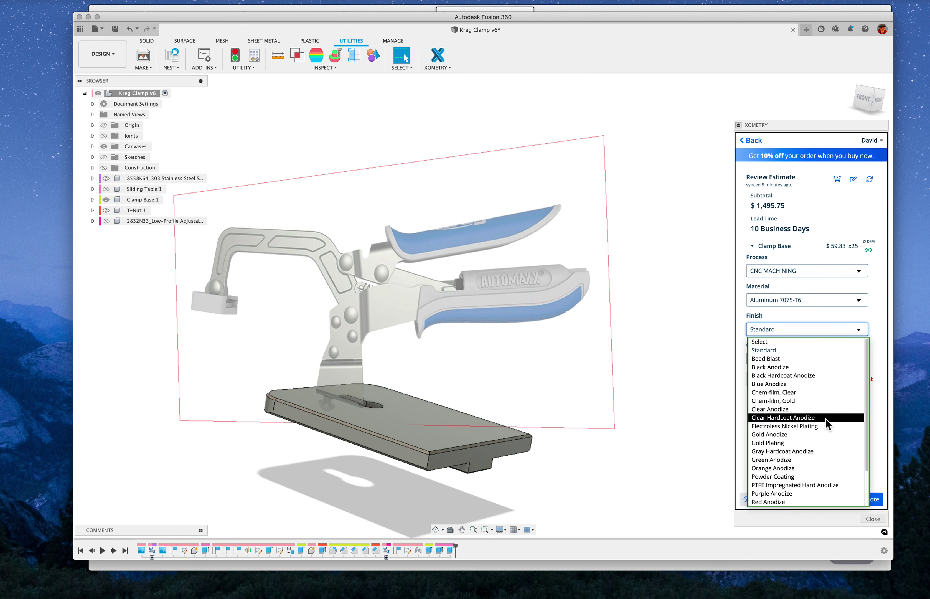
pyautogui.click(820, 452)
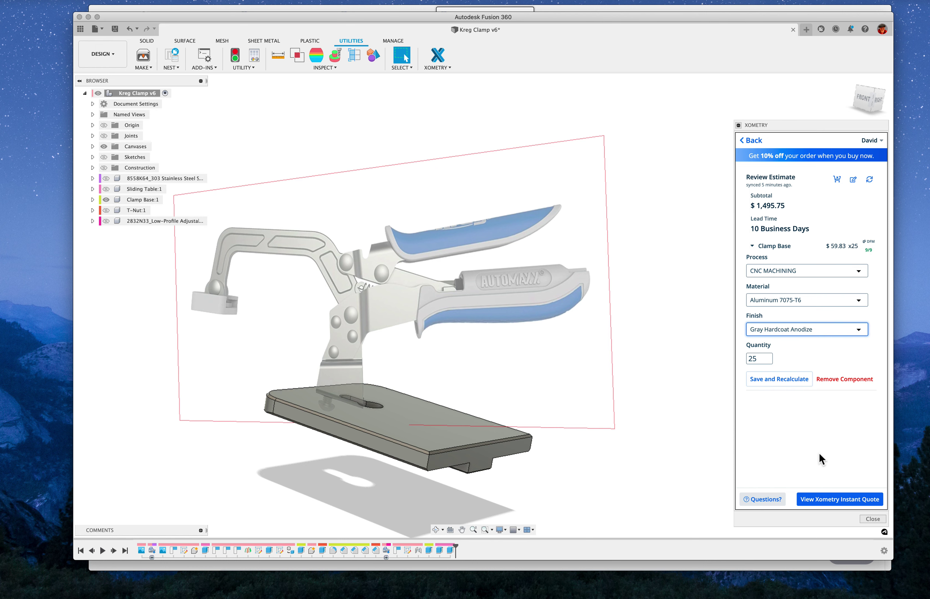
pyautogui.click(790, 381)
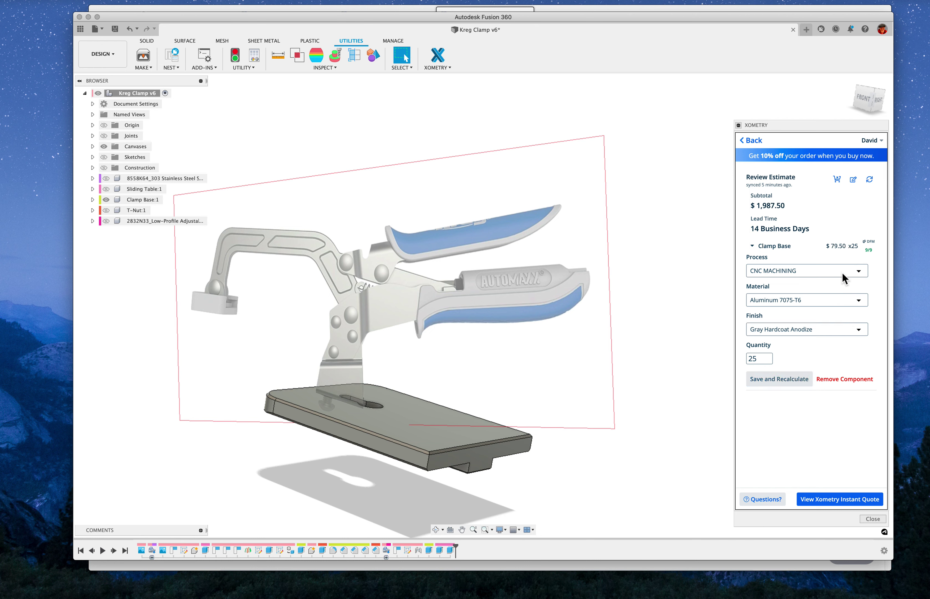